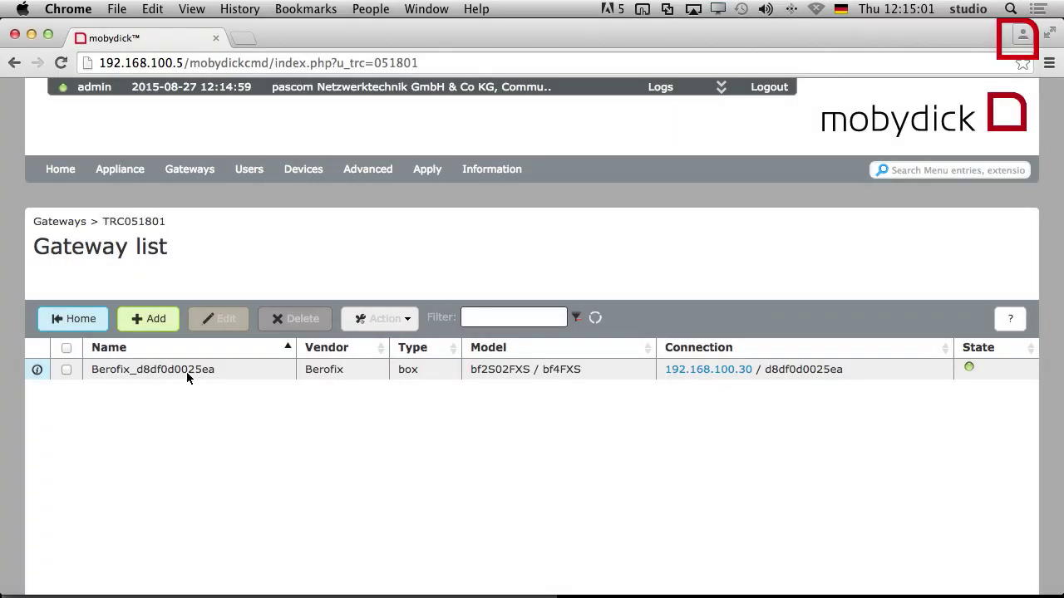
# - Open the Berofix gateway from the gateway list for editing and review its basic data
pyautogui.click(67, 370)
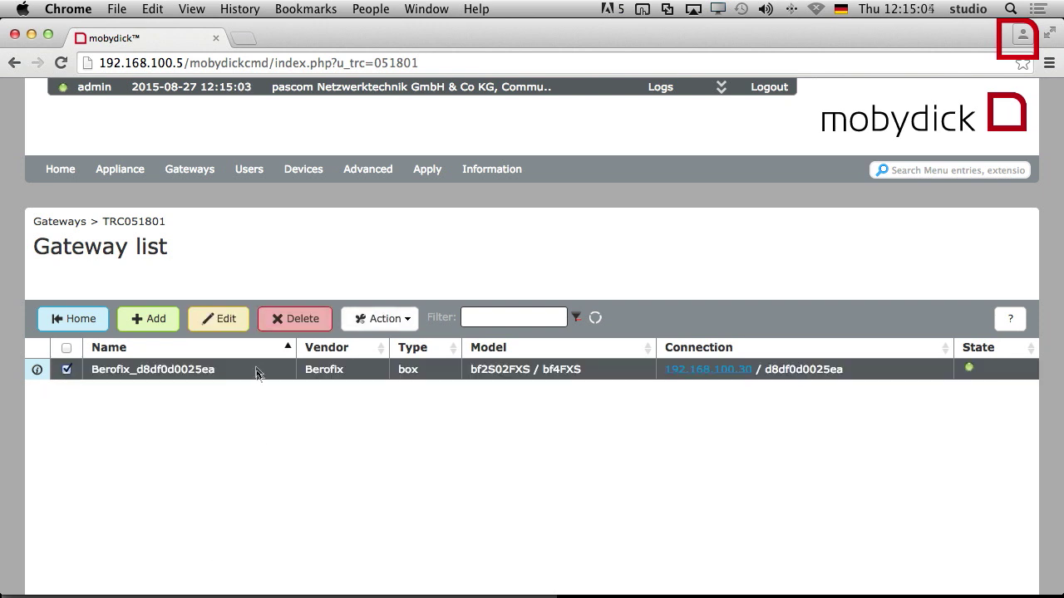
pyautogui.click(229, 329)
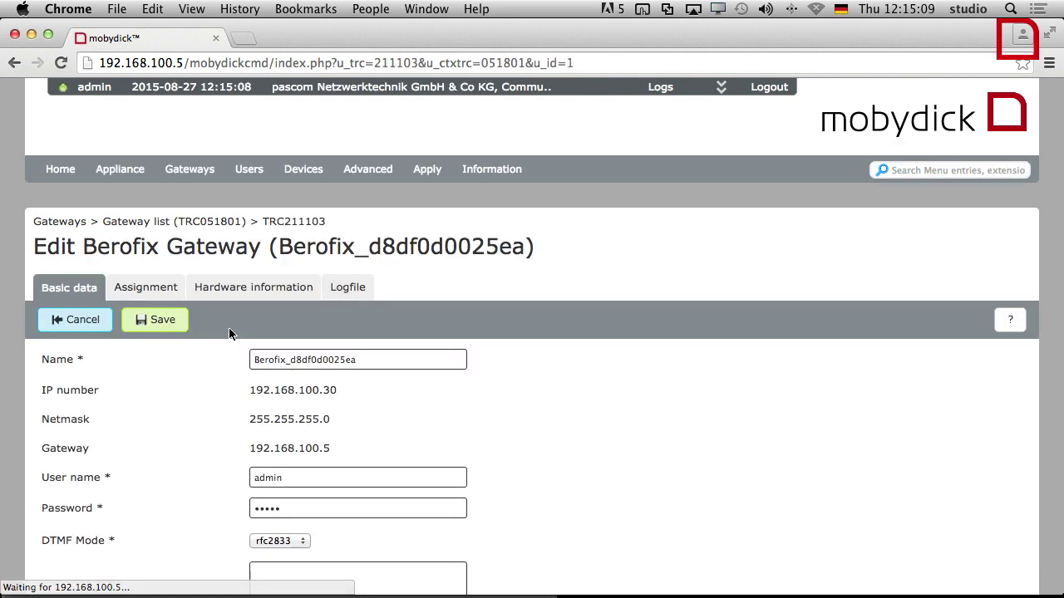
pyautogui.scroll(-3, 465, 407)
pyautogui.scroll(-2, 466, 413)
pyautogui.scroll(3, 466, 413)
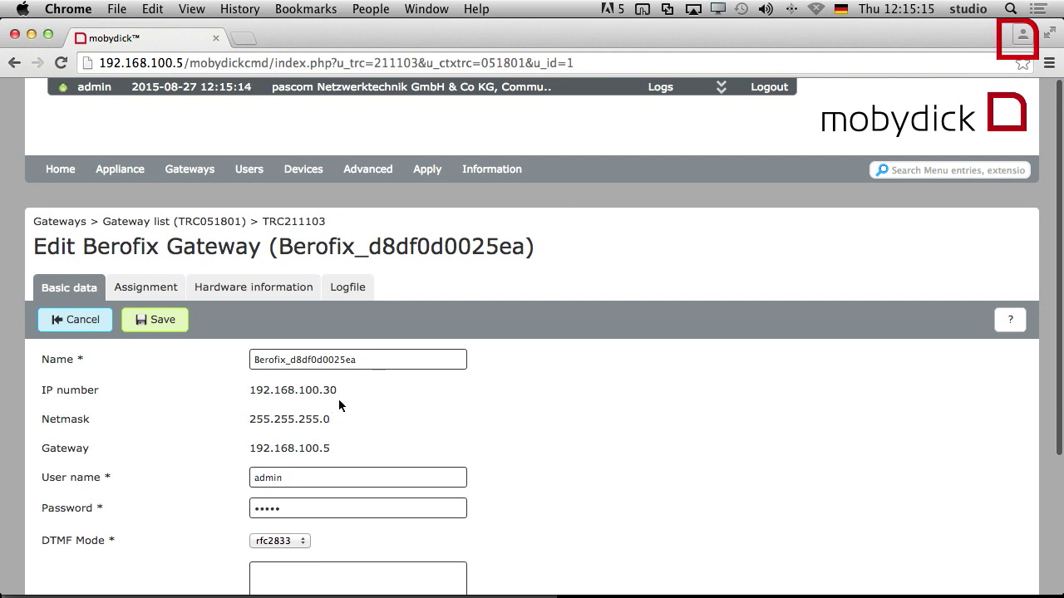
pyautogui.scroll(-3, 342, 399)
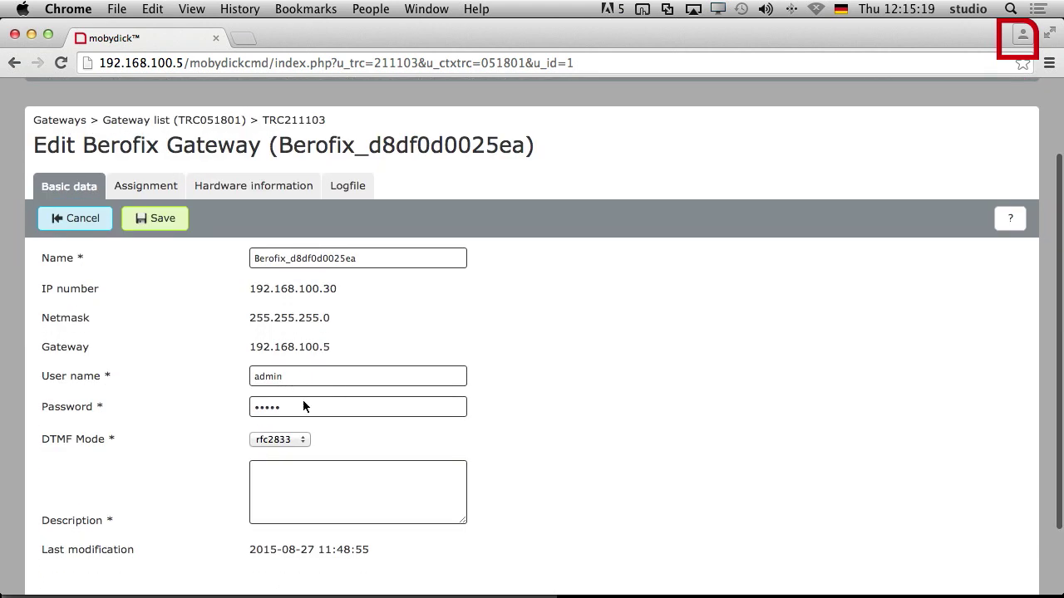
pyautogui.scroll(1, 362, 445)
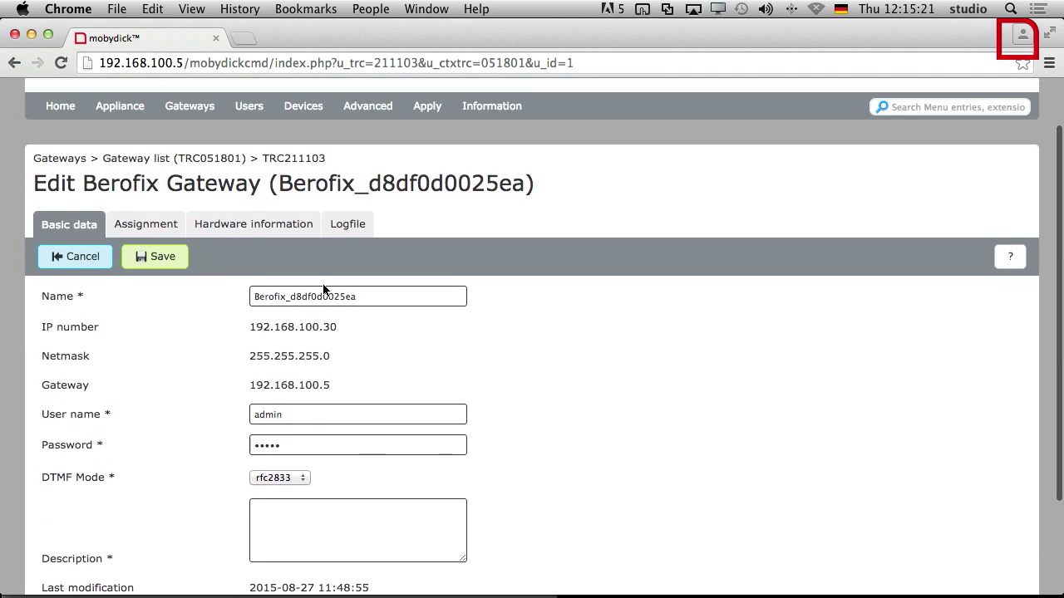
# - Add a BRI/S0 trunk line group to the Berofix gateway's port assignment
pyautogui.click(158, 220)
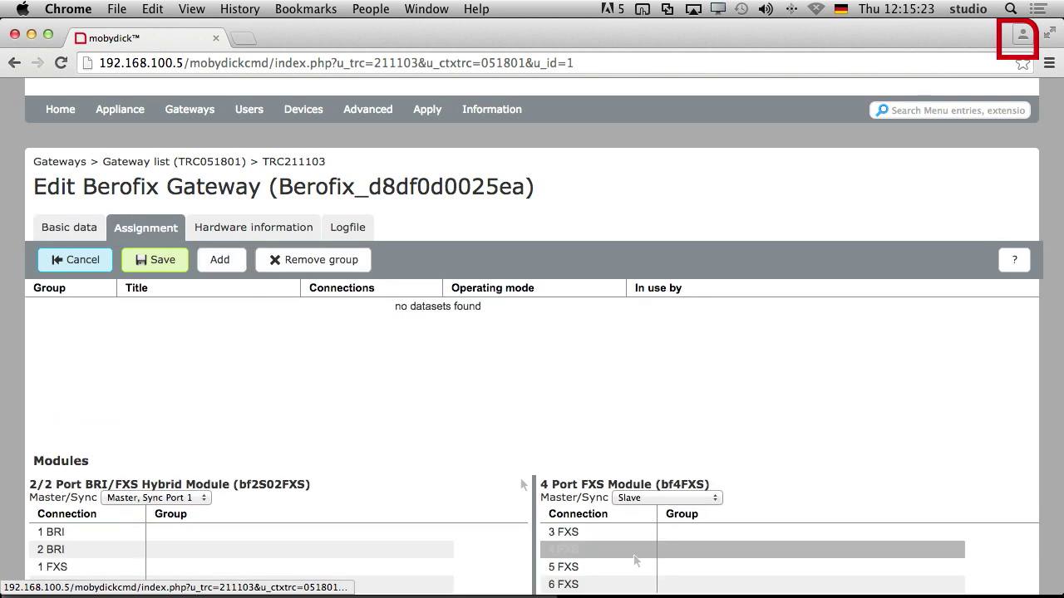
pyautogui.scroll(-2, 397, 383)
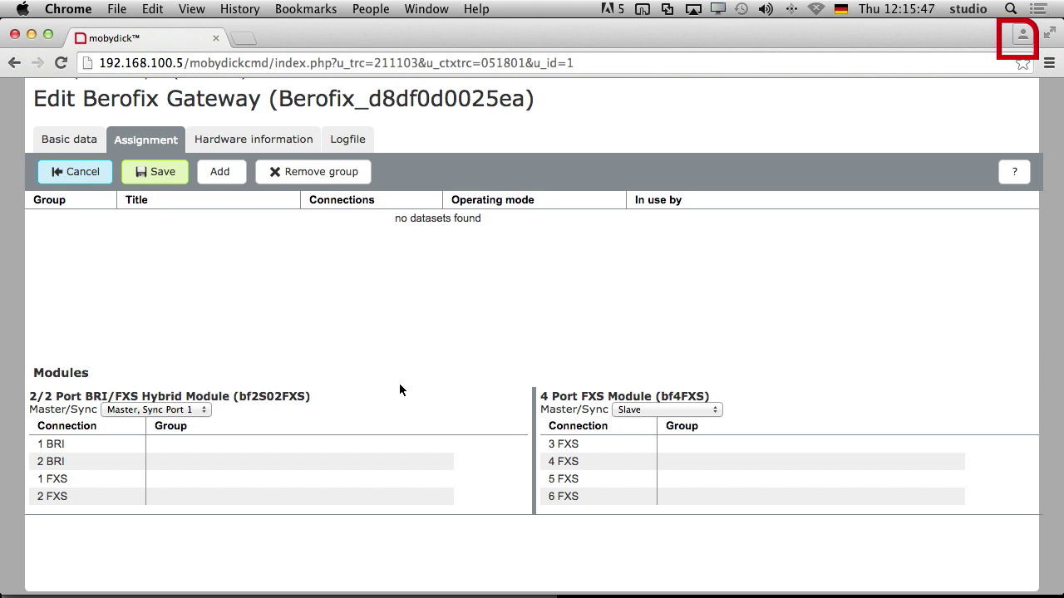
pyautogui.click(226, 176)
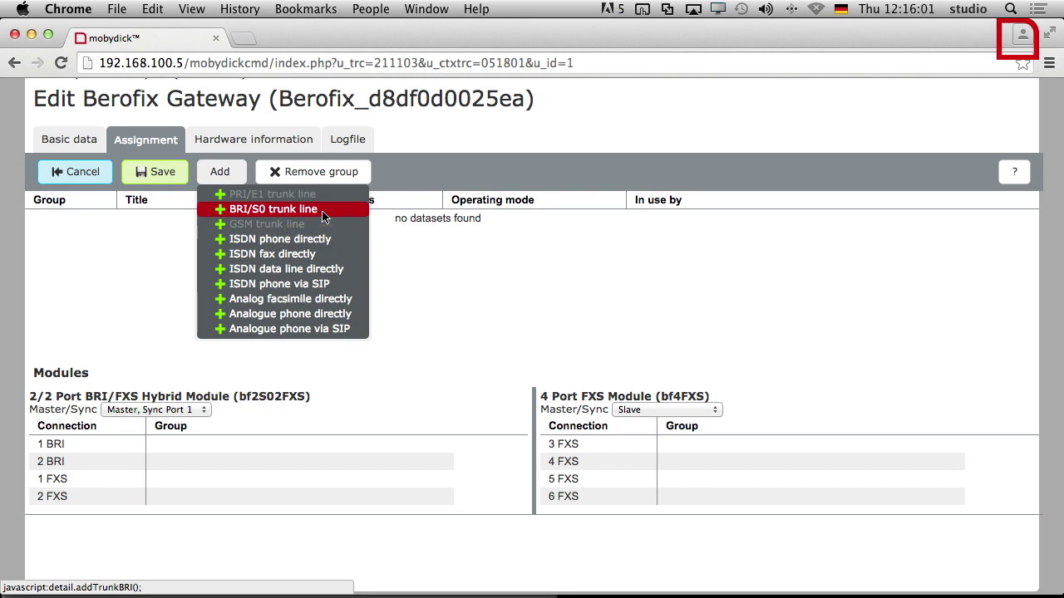
pyautogui.click(263, 210)
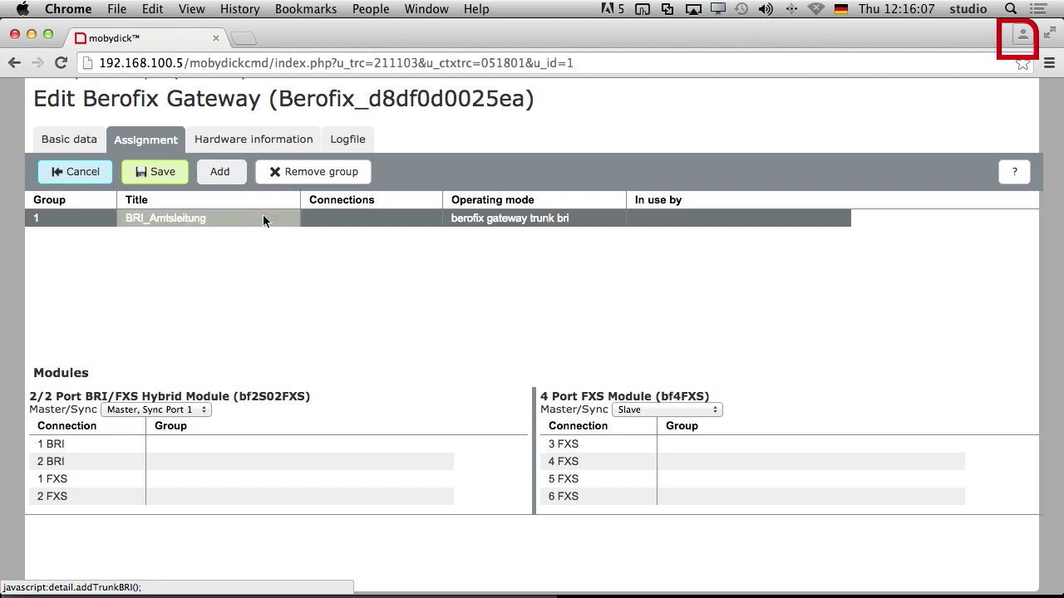
# - Title the new trunk group ISDB TRUNK and assign it ports 1 BRI and 2 BRI of module 1
pyautogui.click(178, 220)
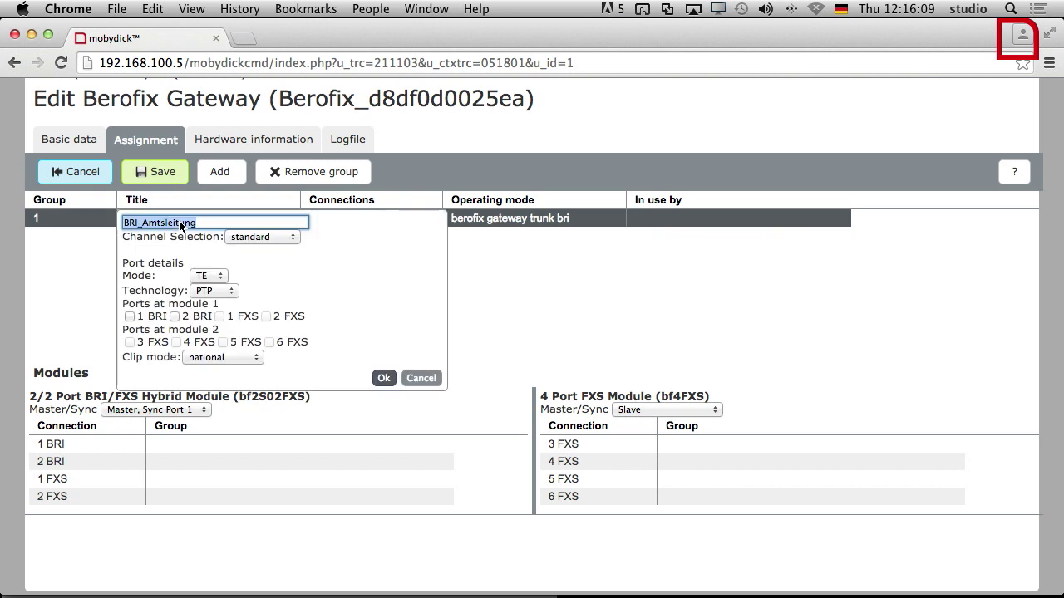
pyautogui.click(208, 221)
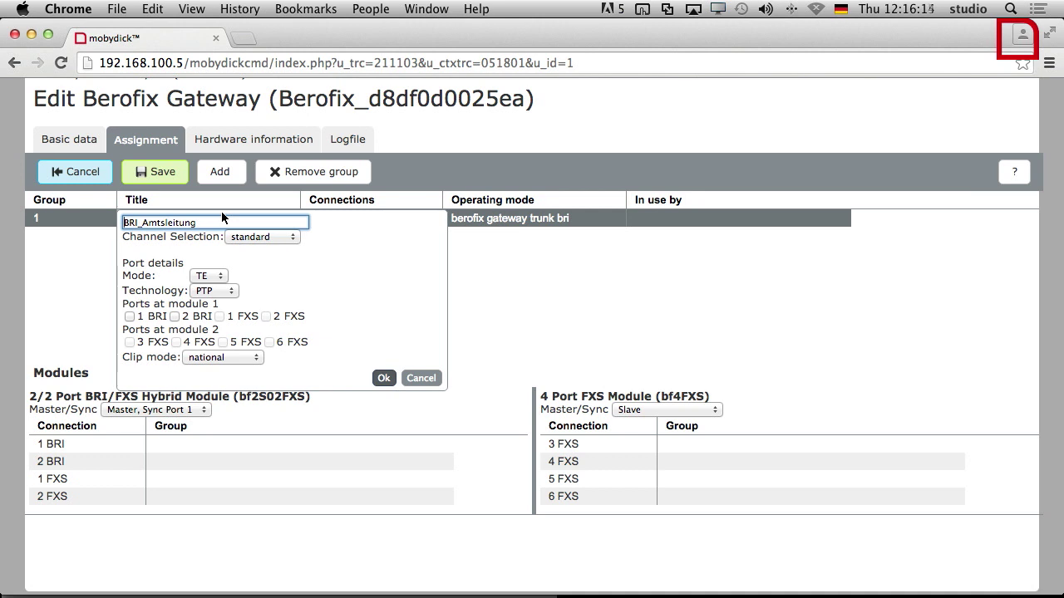
pyautogui.press('super+a')
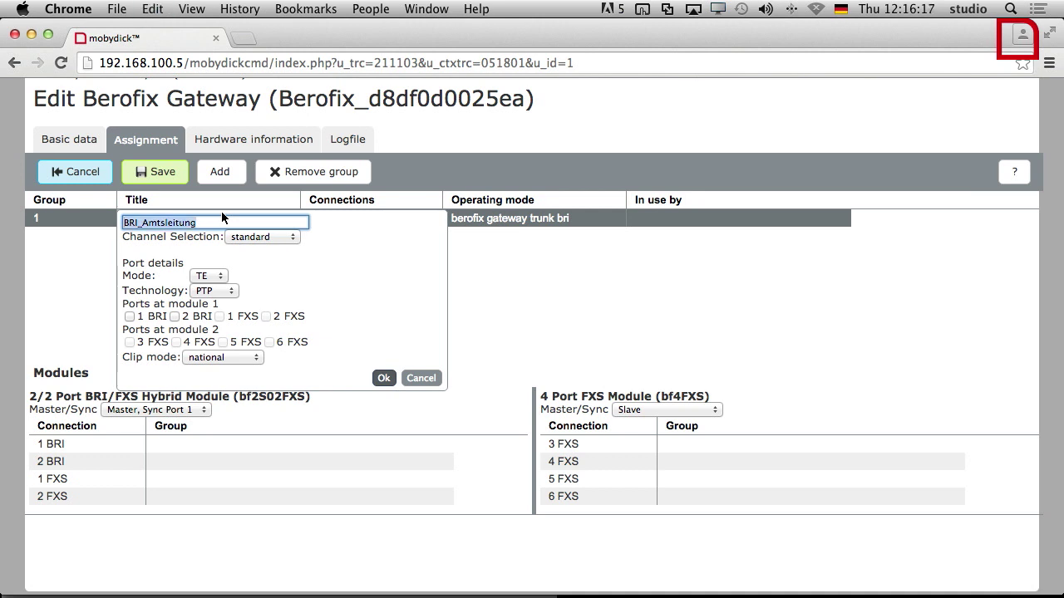
pyautogui.write('ISDB TRUNK')
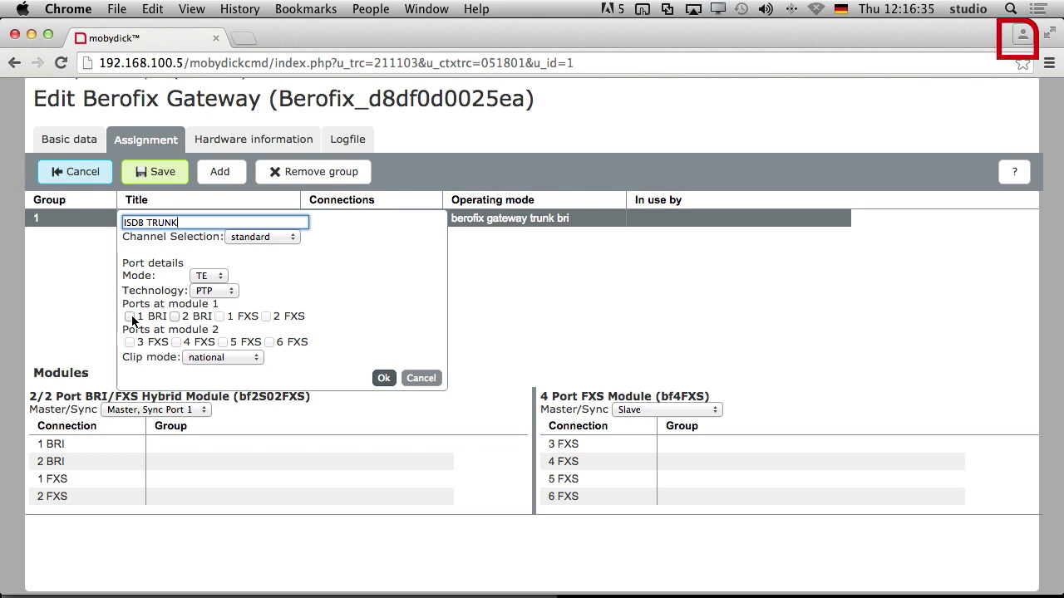
pyautogui.click(129, 318)
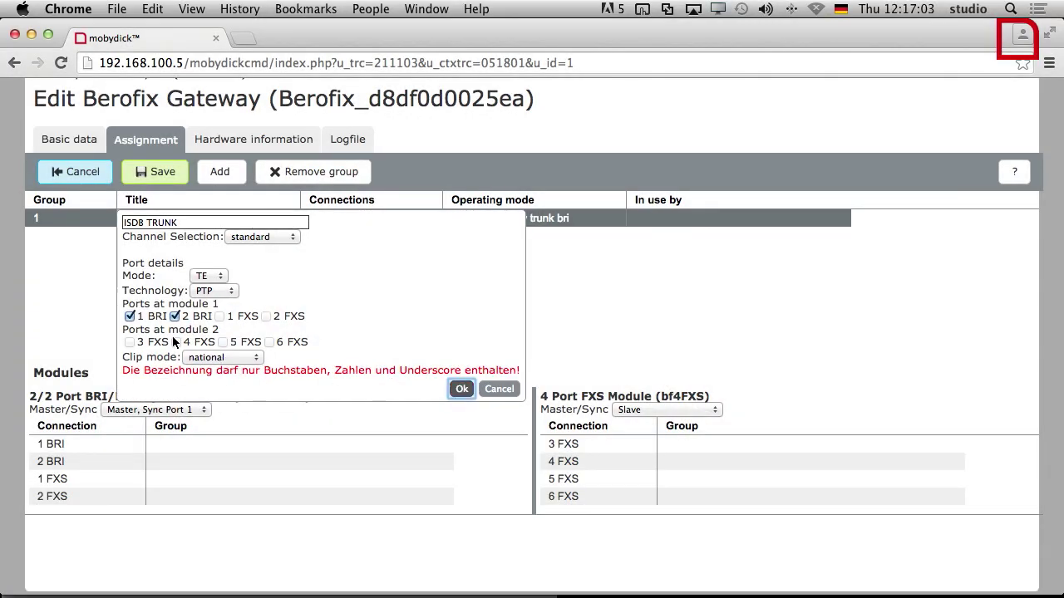
# - Correct the trunk group's title to ISDN TRUNK and try to accept its settings
pyautogui.click(147, 224)
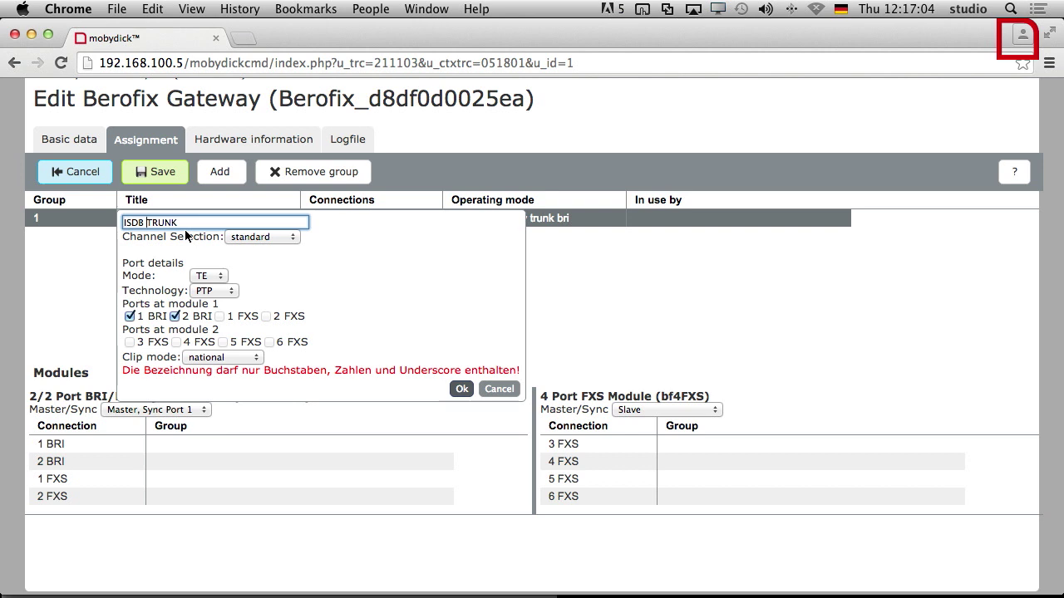
pyautogui.press('BackSpace')
pyautogui.write('N')
pyautogui.click(463, 391)
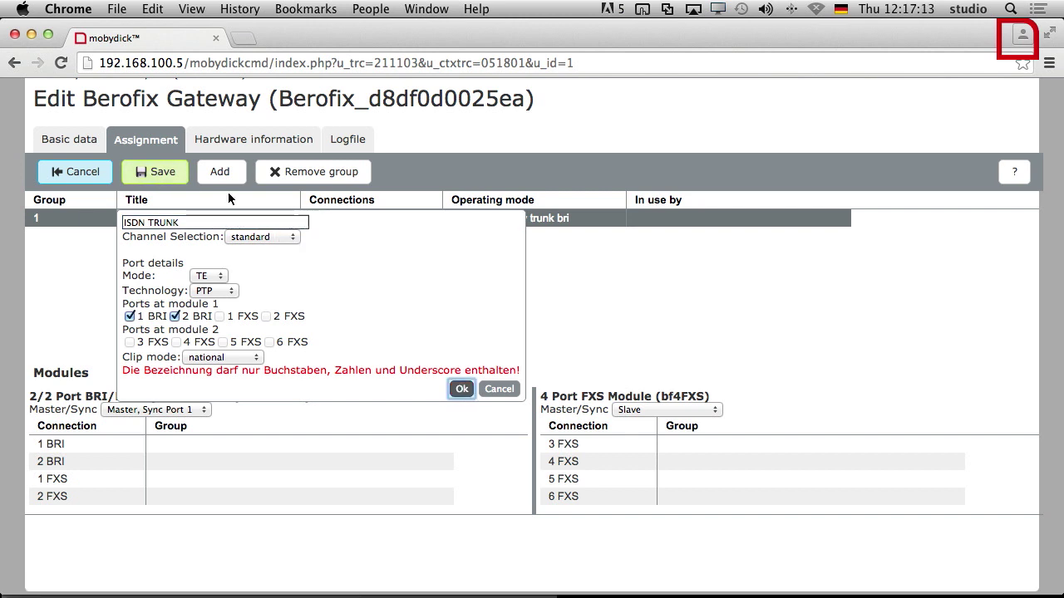
# - Change the trunk group's title to ISDN_TRUNK, accept its settings and save the gateway assignment
pyautogui.click(155, 225)
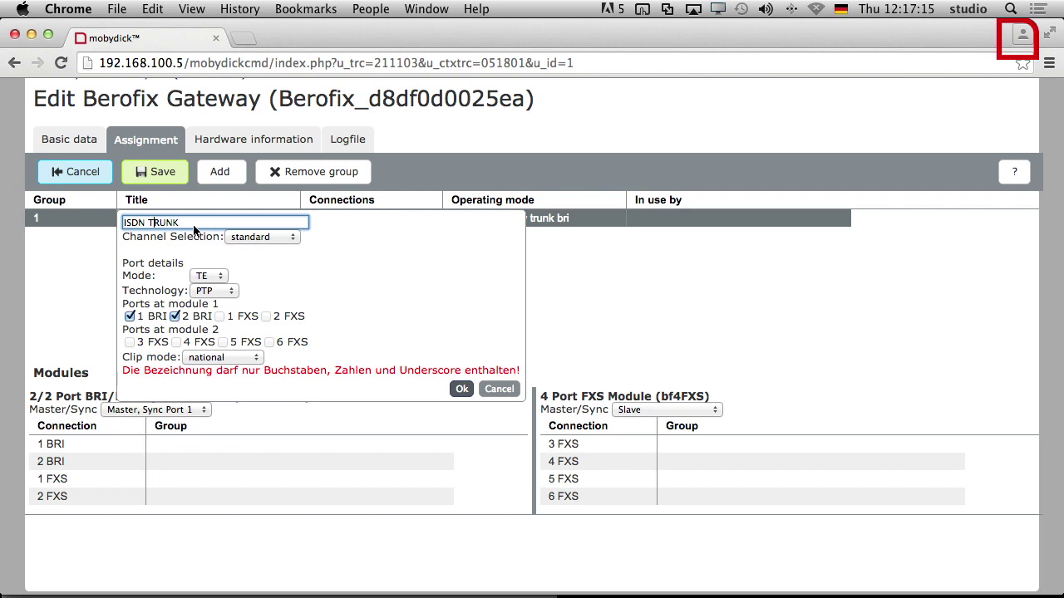
pyautogui.press('BackSpace')
pyautogui.write('_T')
pyautogui.press('Left')
pyautogui.press('Left')
pyautogui.press('Left')
pyautogui.press('Delete')
pyautogui.click(463, 389)
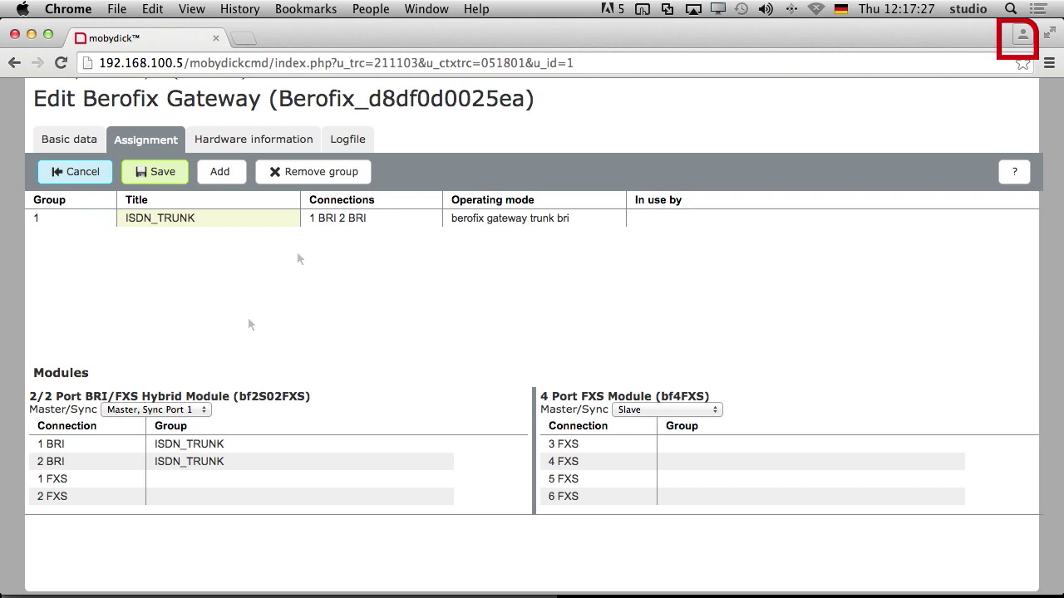
pyautogui.click(154, 174)
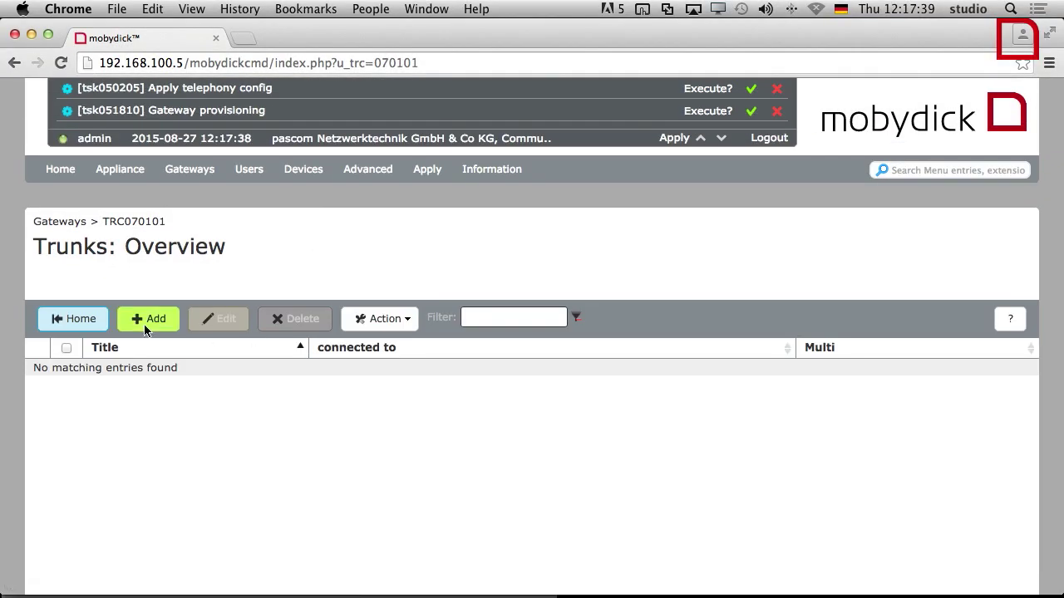
# - Add a trunk from the beroNet Gateway template with incoming number prefix 0, area code 991 and country code 49
pyautogui.click(147, 329)
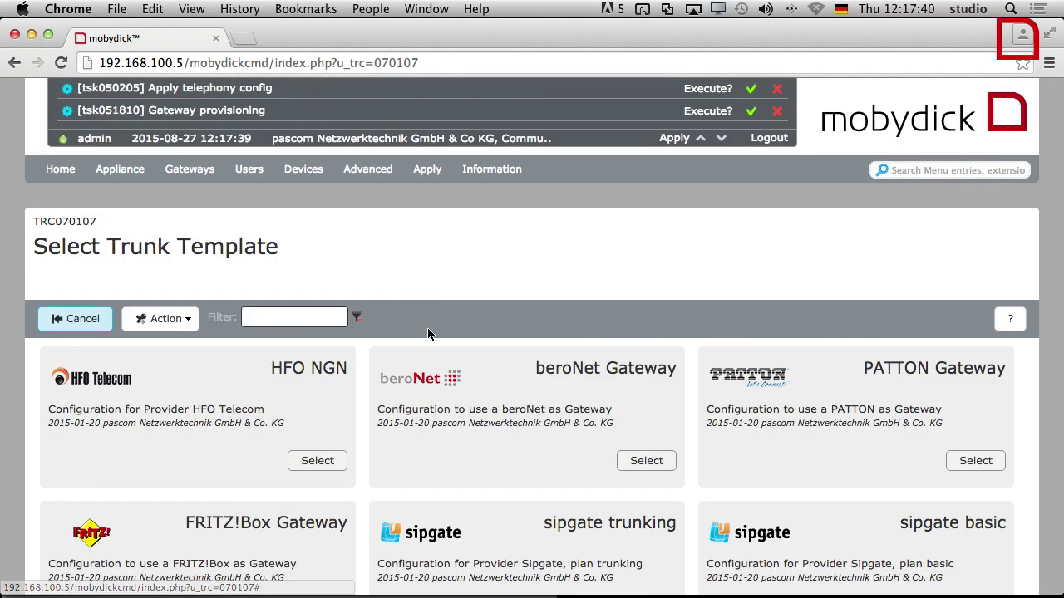
pyautogui.click(573, 401)
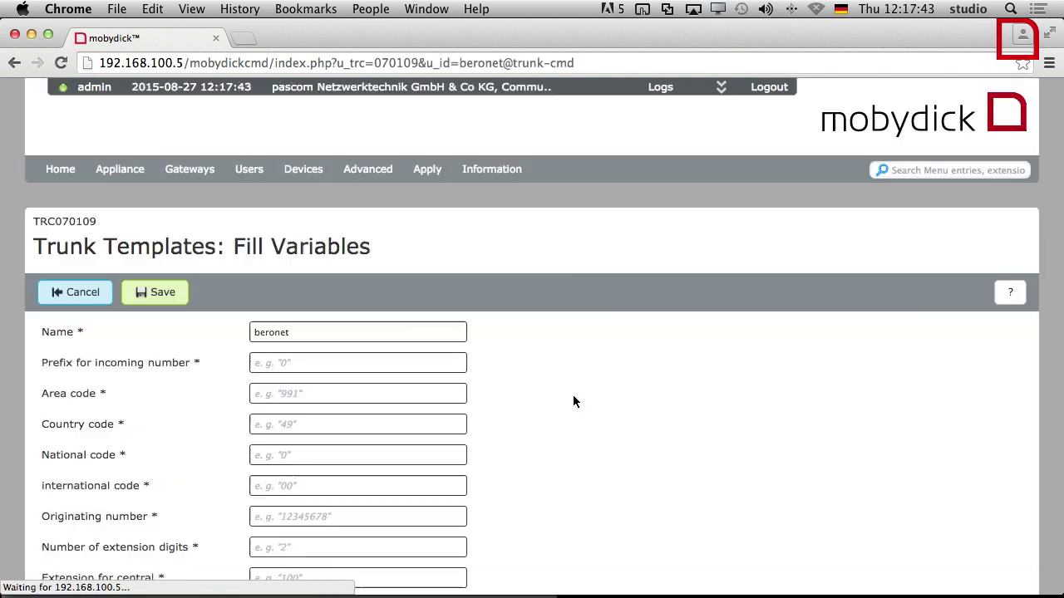
pyautogui.click(286, 363)
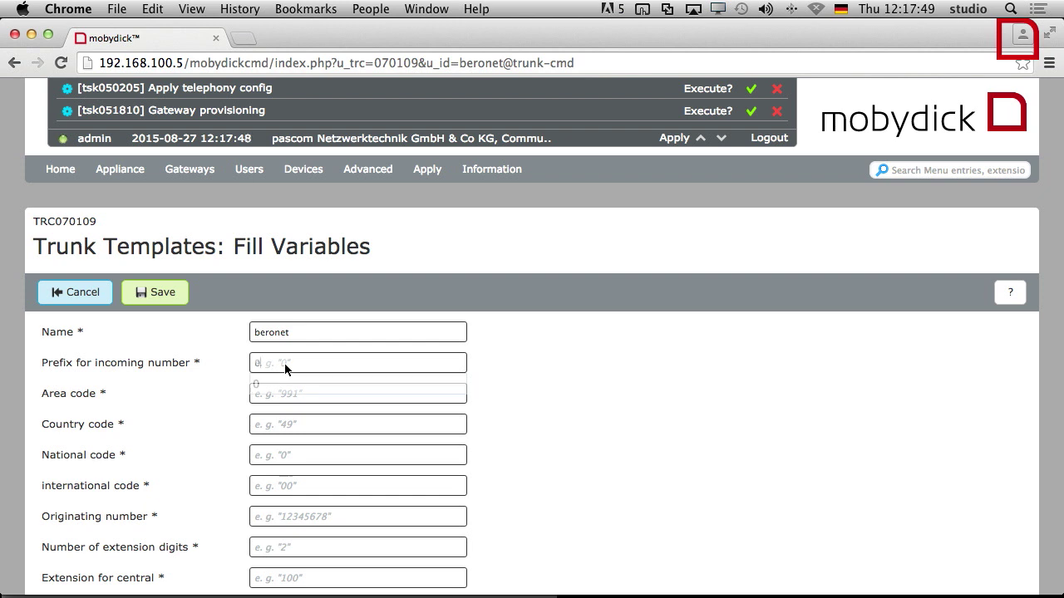
pyautogui.write('0')
pyautogui.press('Tab')
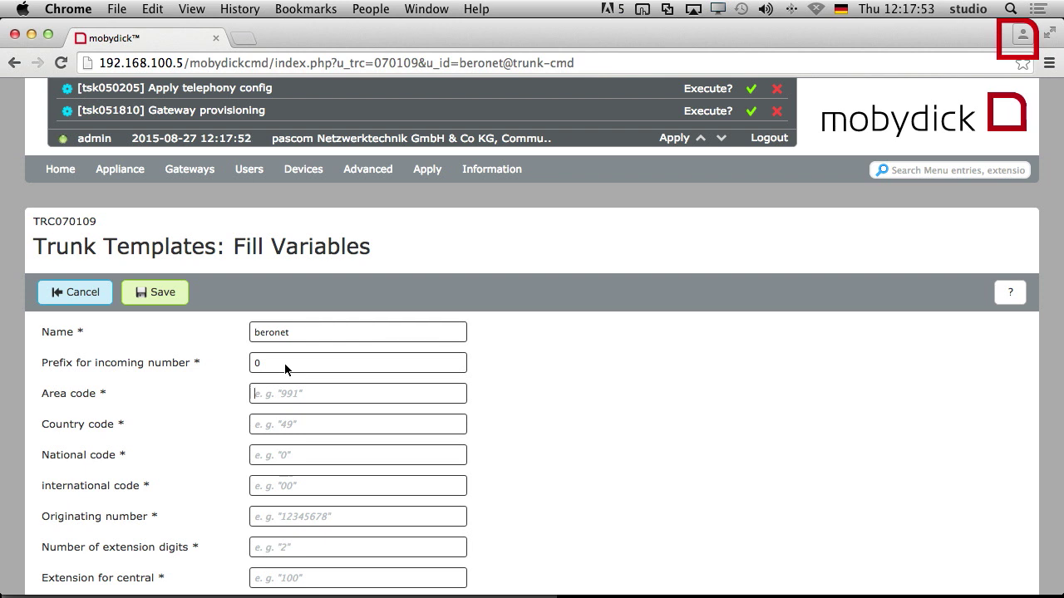
pyautogui.write('991')
pyautogui.press('Tab')
pyautogui.write('49')
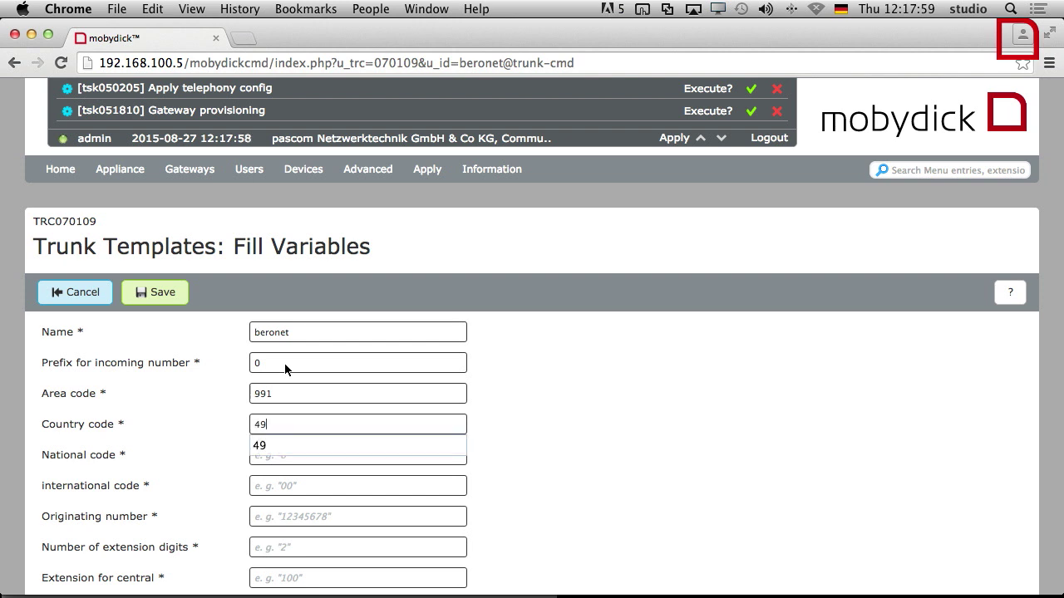
pyautogui.press('Tab')
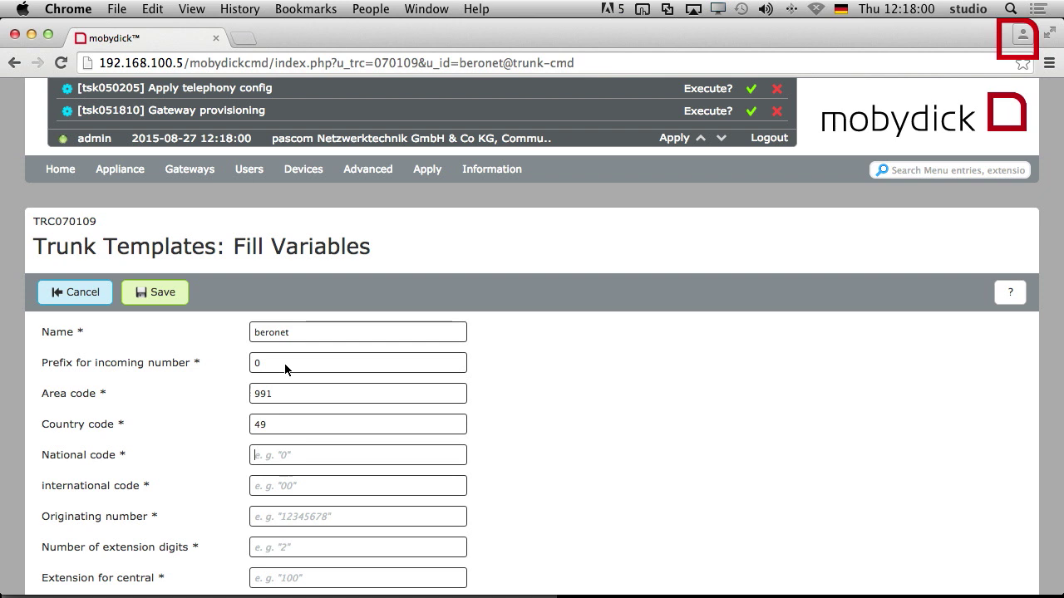
# - Set the trunk's national code to 0 and international code to 00, and fill in the originating number
pyautogui.write('0')
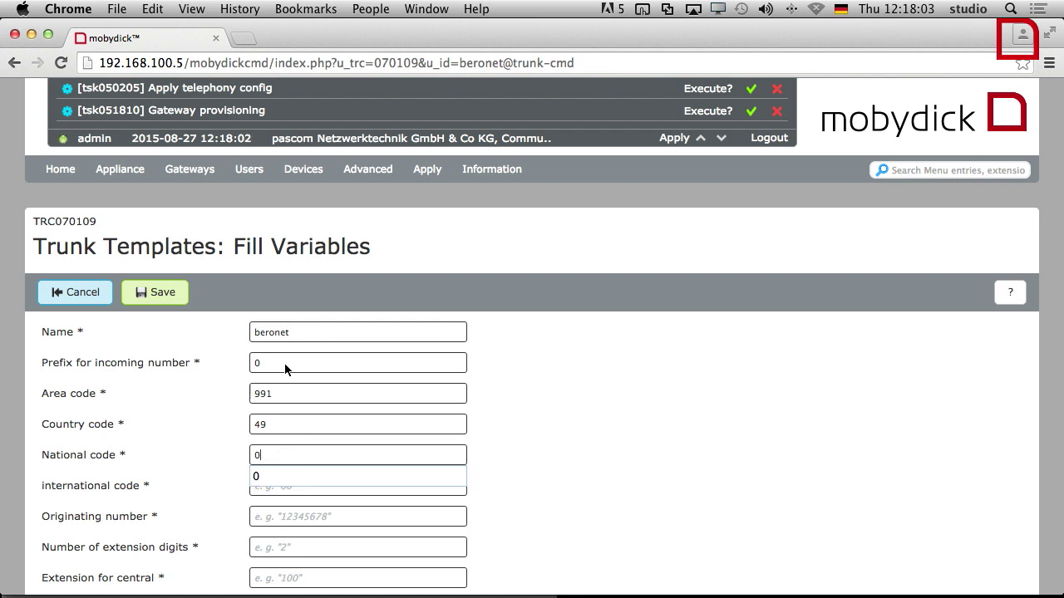
pyautogui.press('Tab')
pyautogui.write('00')
pyautogui.press('Tab')
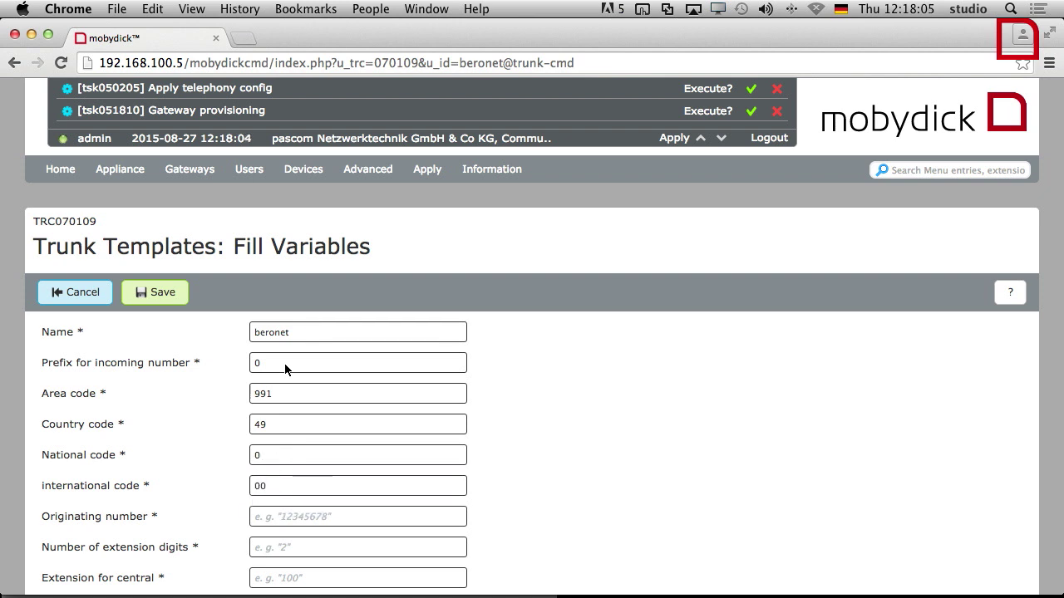
pyautogui.write('1')
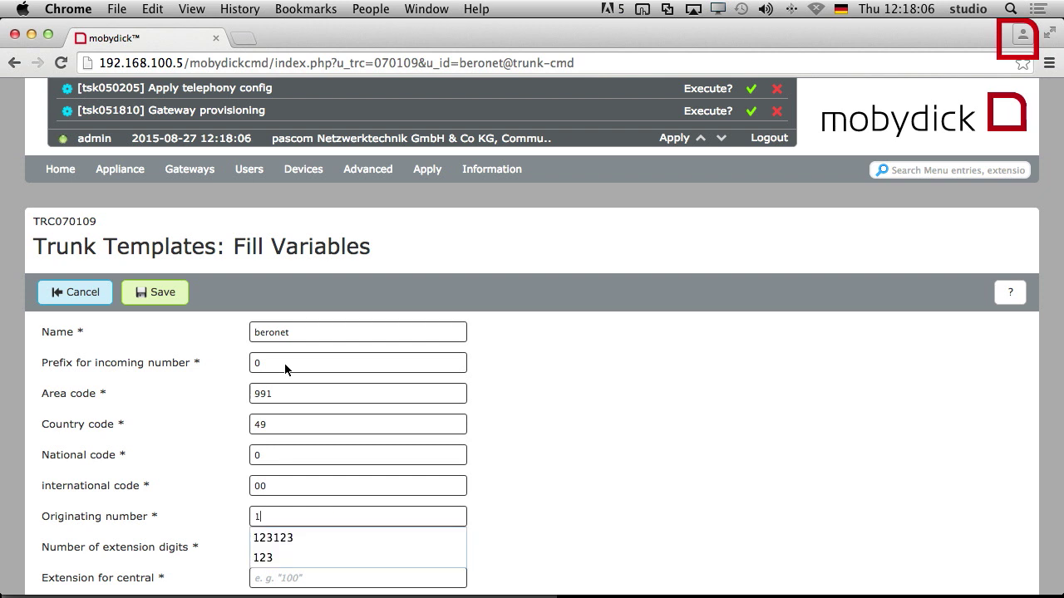
pyautogui.write('234567')
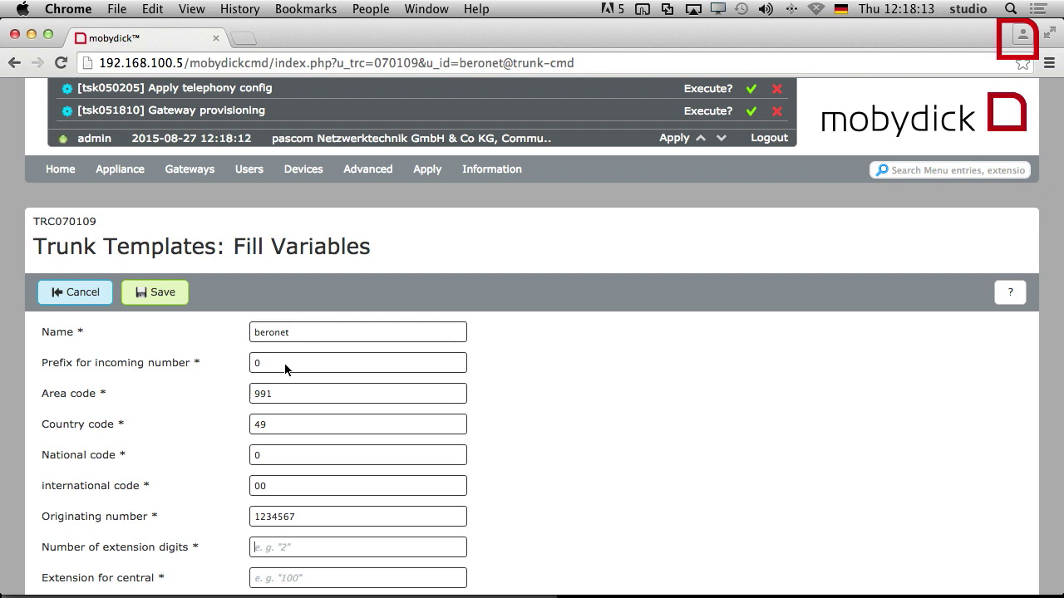
# - Set the number of extension digits to 2 and the central extension to 100, and save the trunk
pyautogui.write('2')
pyautogui.press('Tab')
pyautogui.write('100')
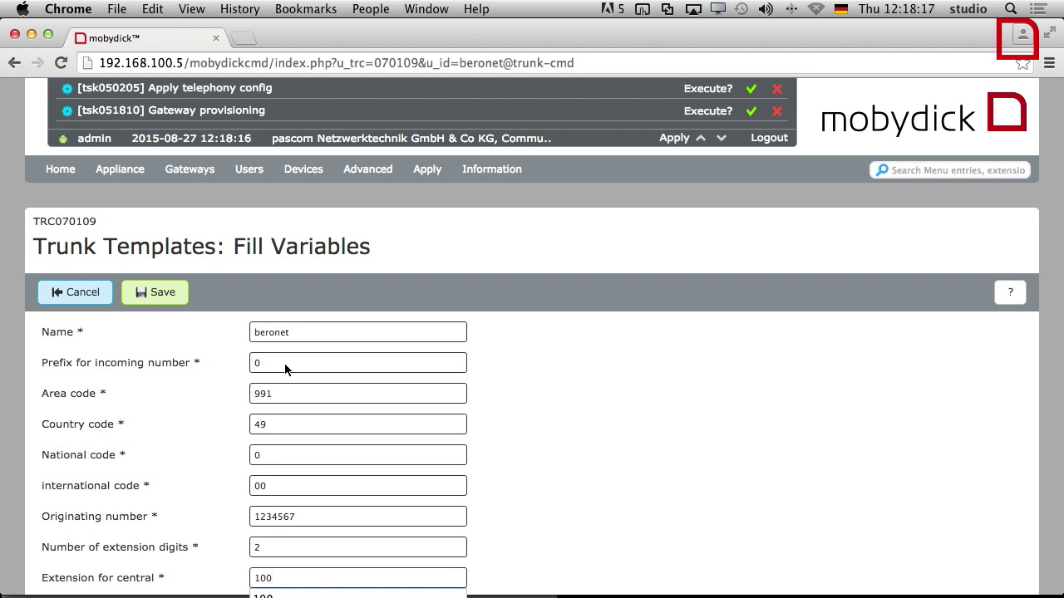
pyautogui.scroll(-3, 456, 467)
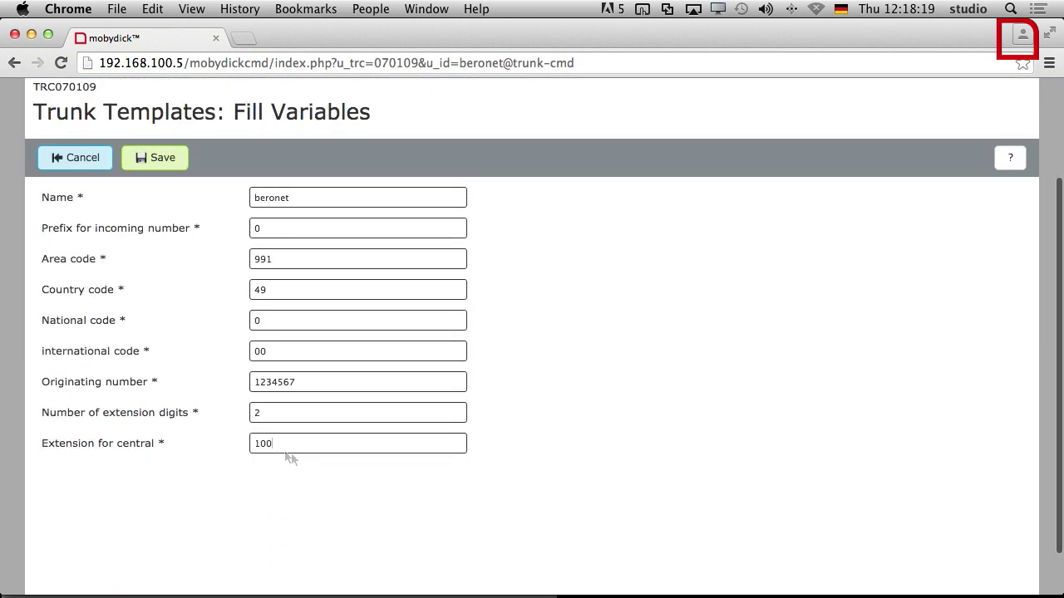
pyautogui.click(270, 465)
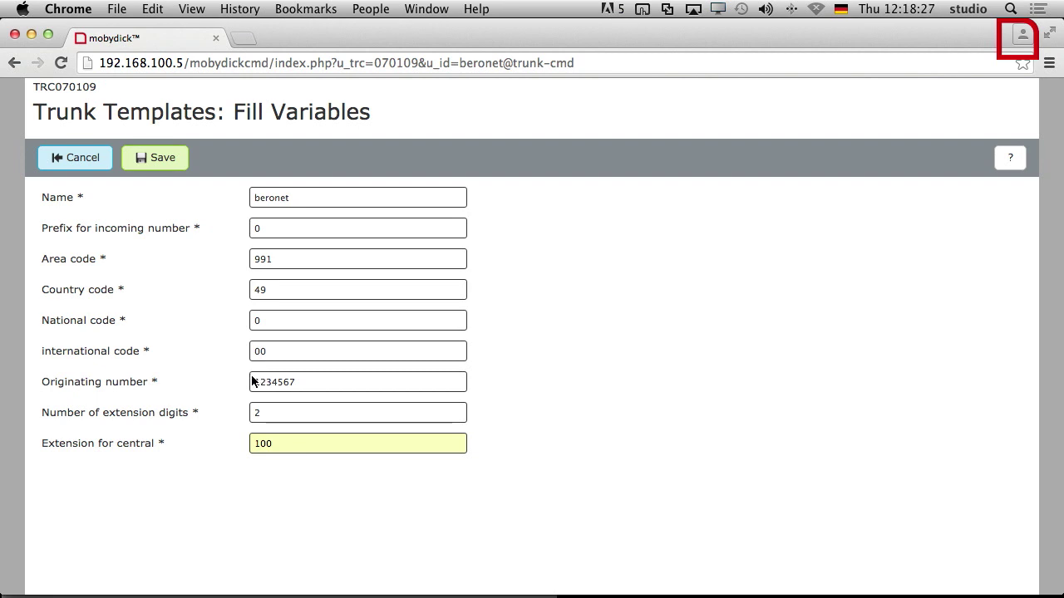
pyautogui.click(163, 162)
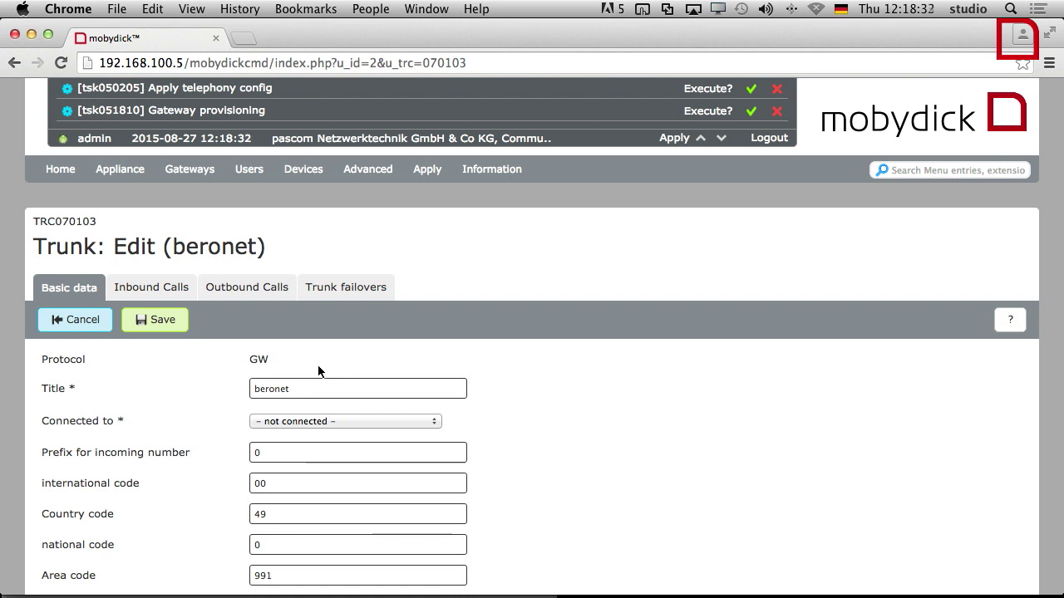
# - Connect the beronet trunk to the ISDN_TRUNK trunk group of the Berofix gateway
pyautogui.click(307, 421)
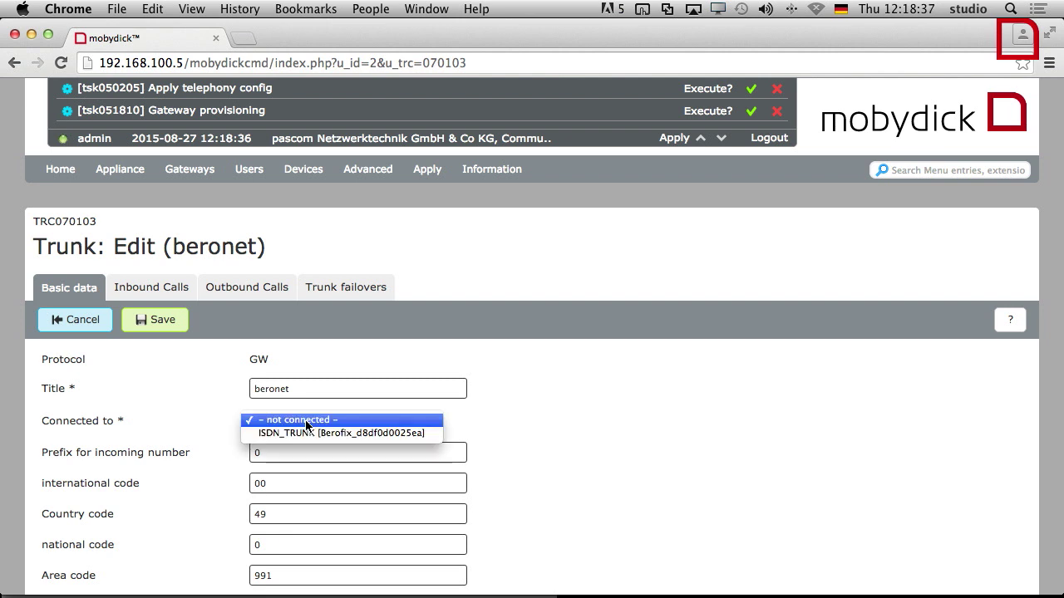
pyautogui.click(346, 436)
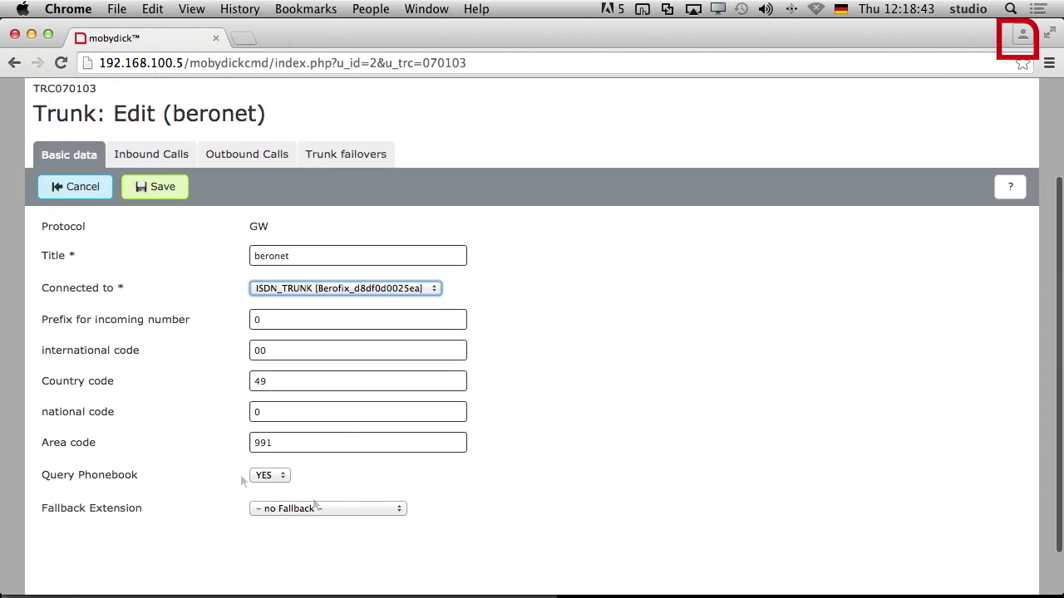
pyautogui.scroll(3, 344, 415)
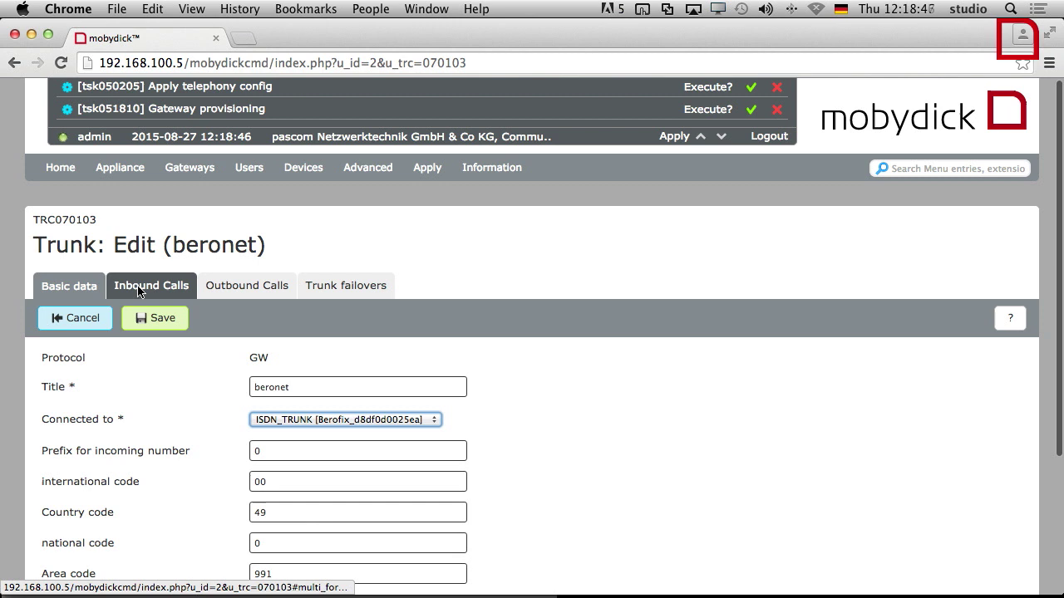
pyautogui.scroll(-3, 461, 447)
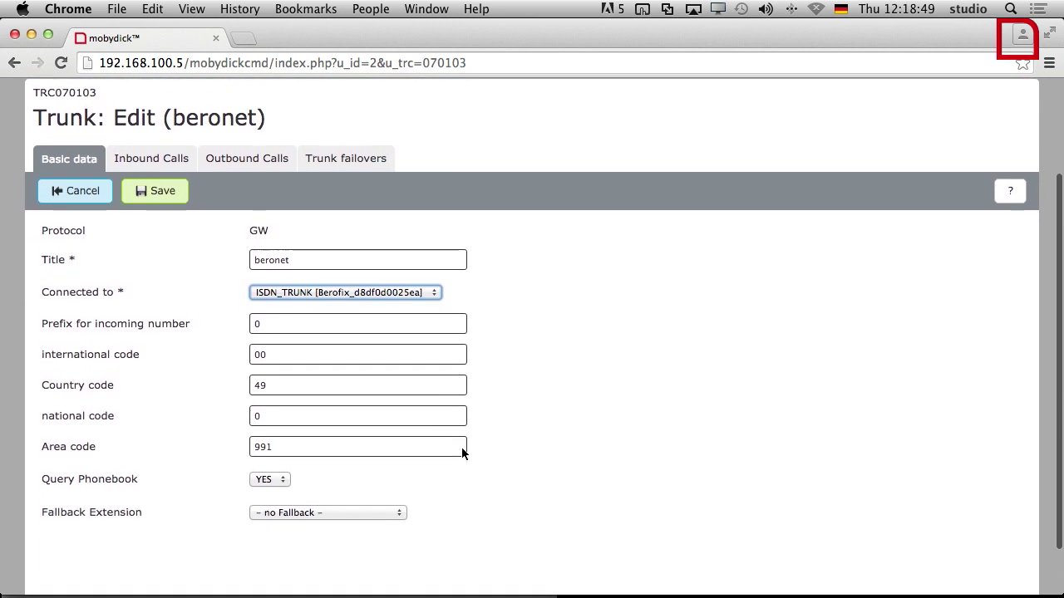
# - Check which fallback extensions are available for the trunk, keeping the no Fallback option
pyautogui.click(398, 501)
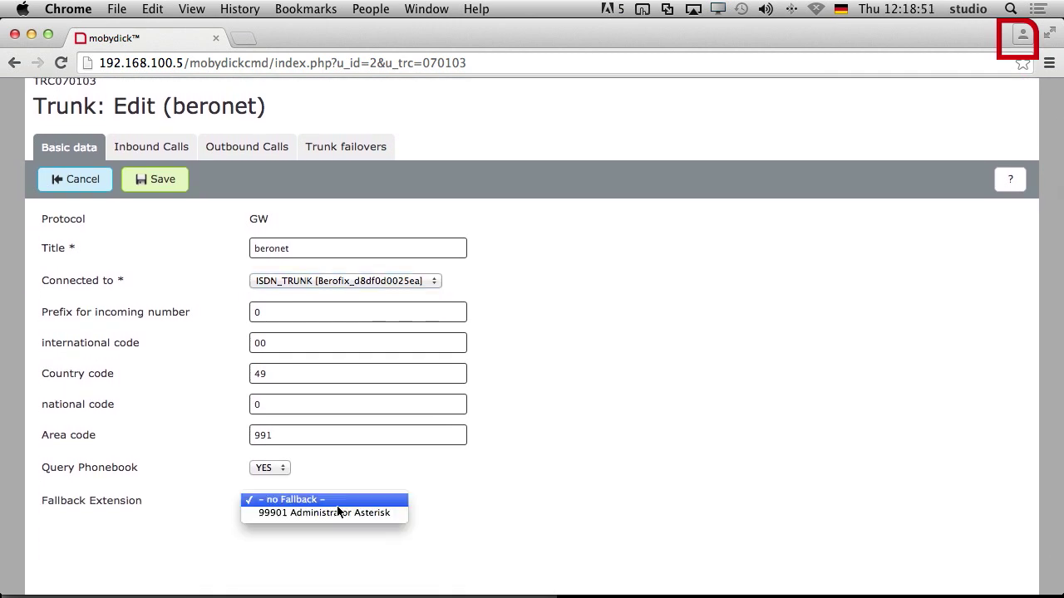
pyautogui.click(465, 498)
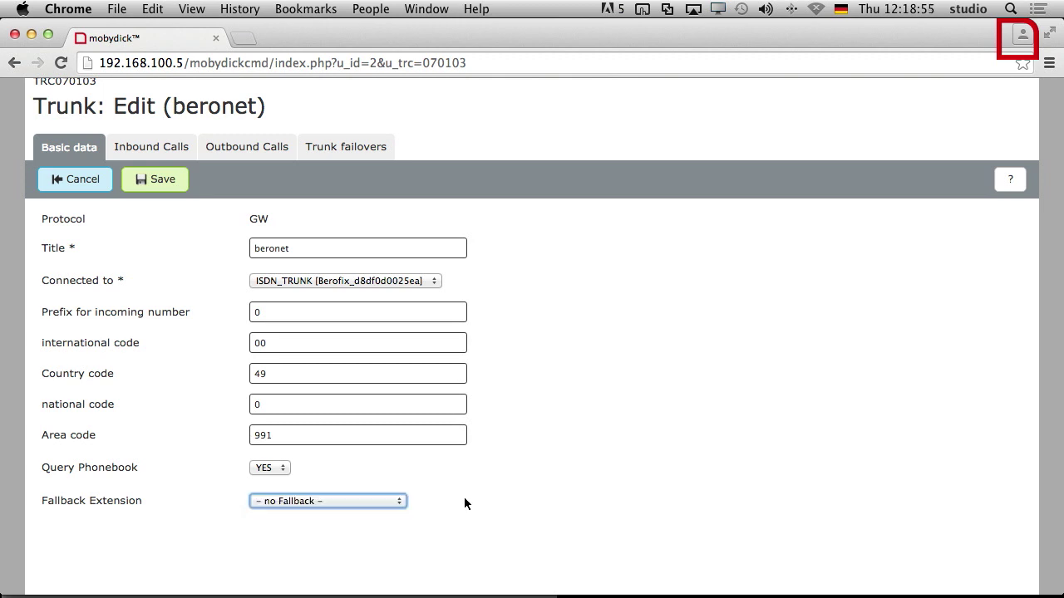
pyautogui.click(464, 499)
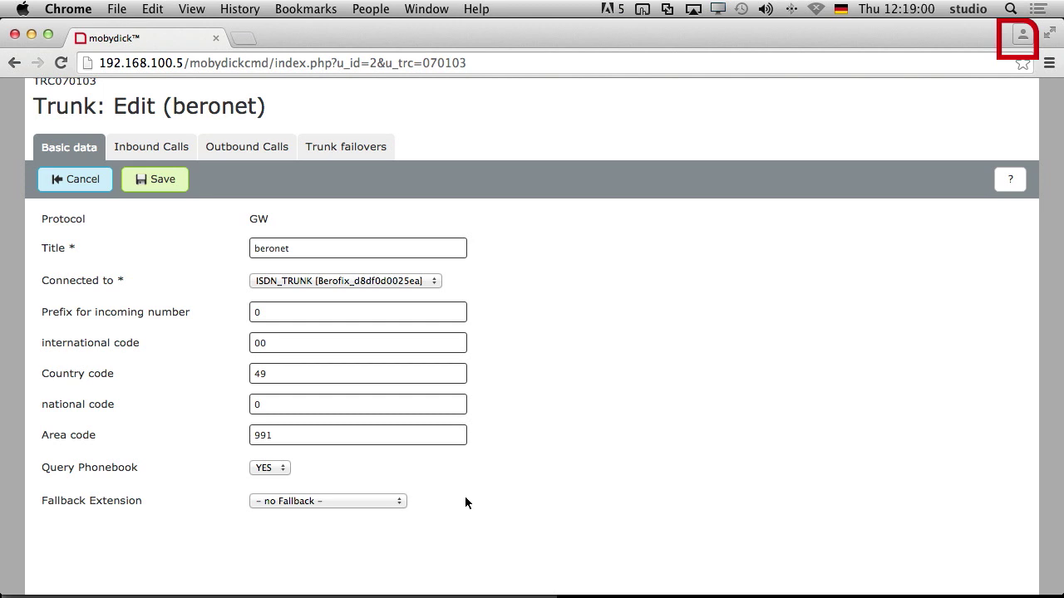
pyautogui.scroll(3, 464, 497)
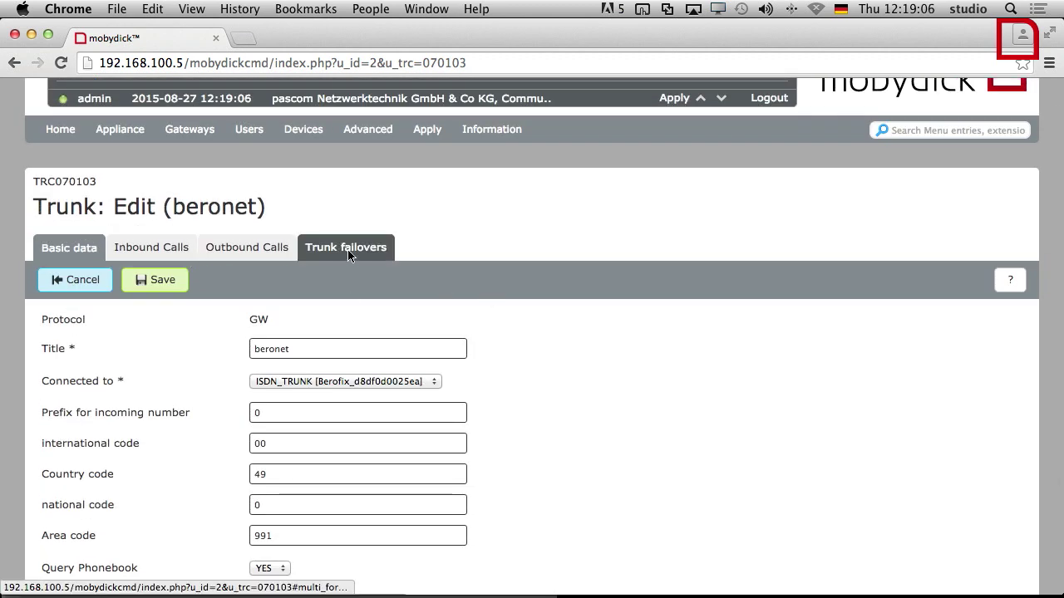
# - Examine the destination and extension values of the trunk's Central and Extension inbound call rules
pyautogui.click(156, 249)
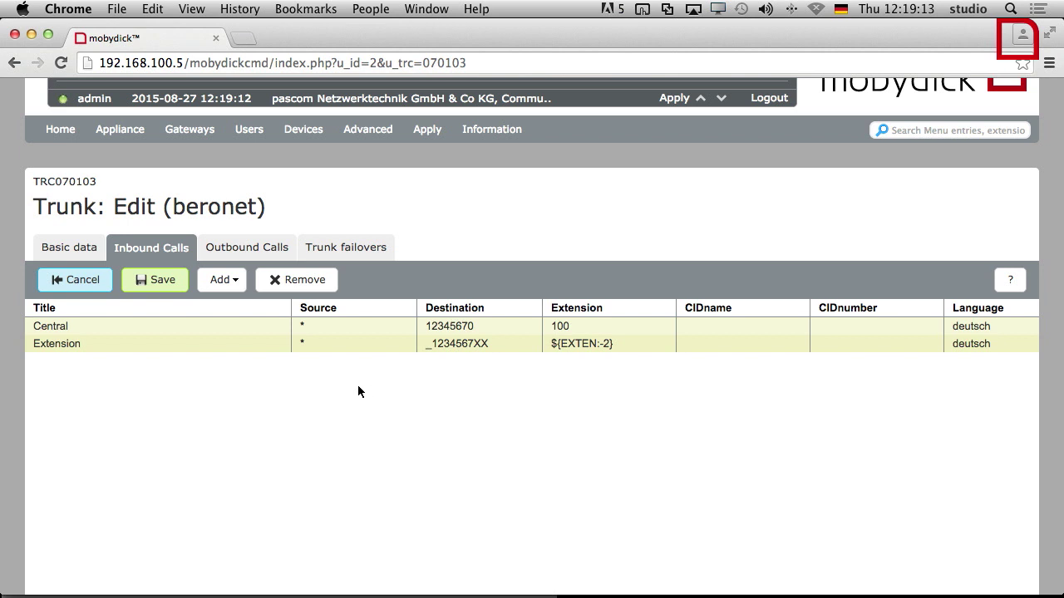
pyautogui.click(132, 328)
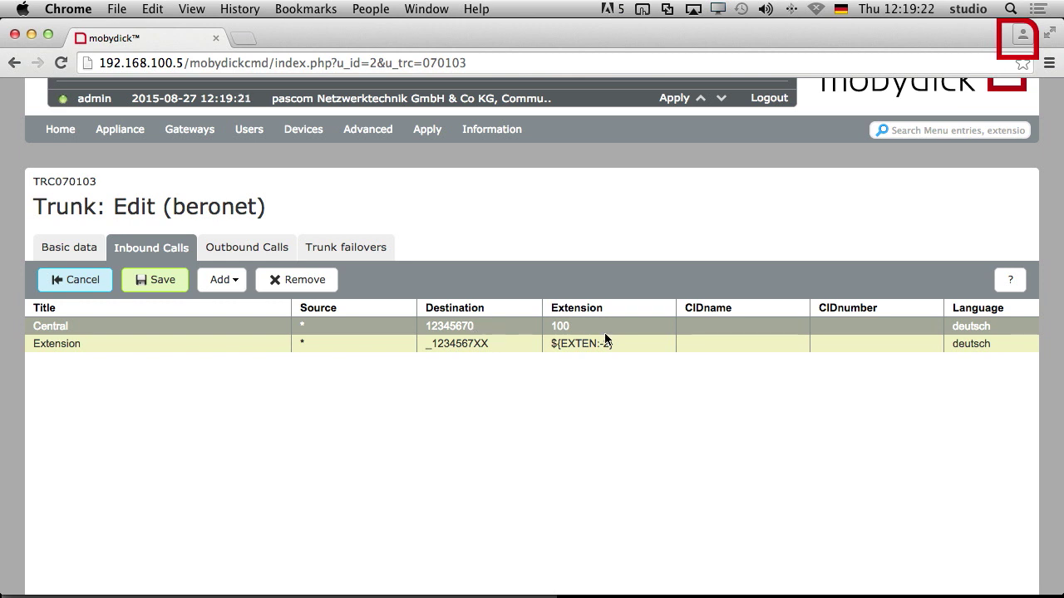
pyautogui.click(510, 365)
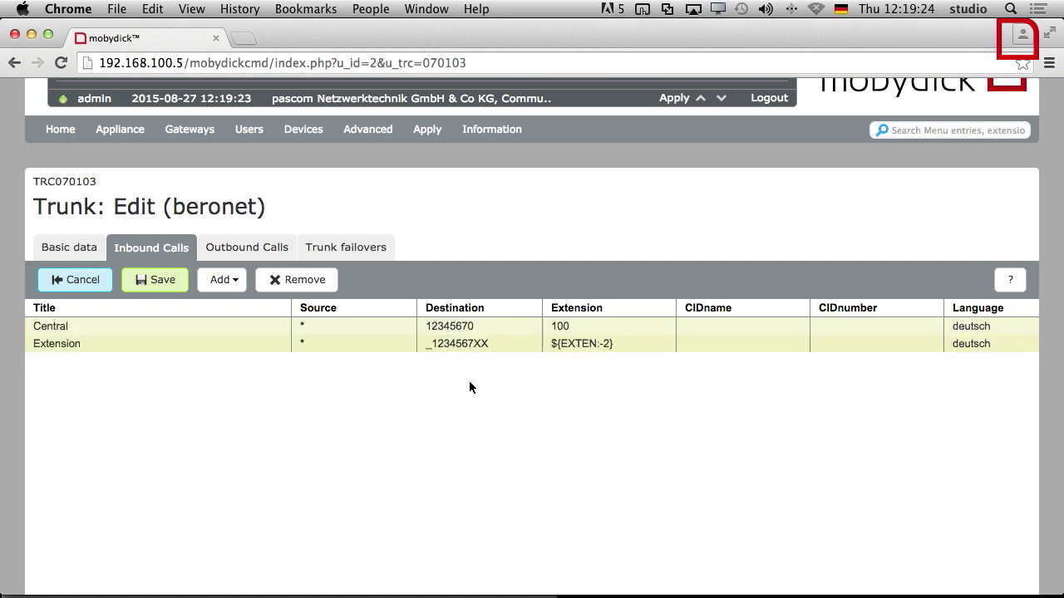
pyautogui.click(435, 349)
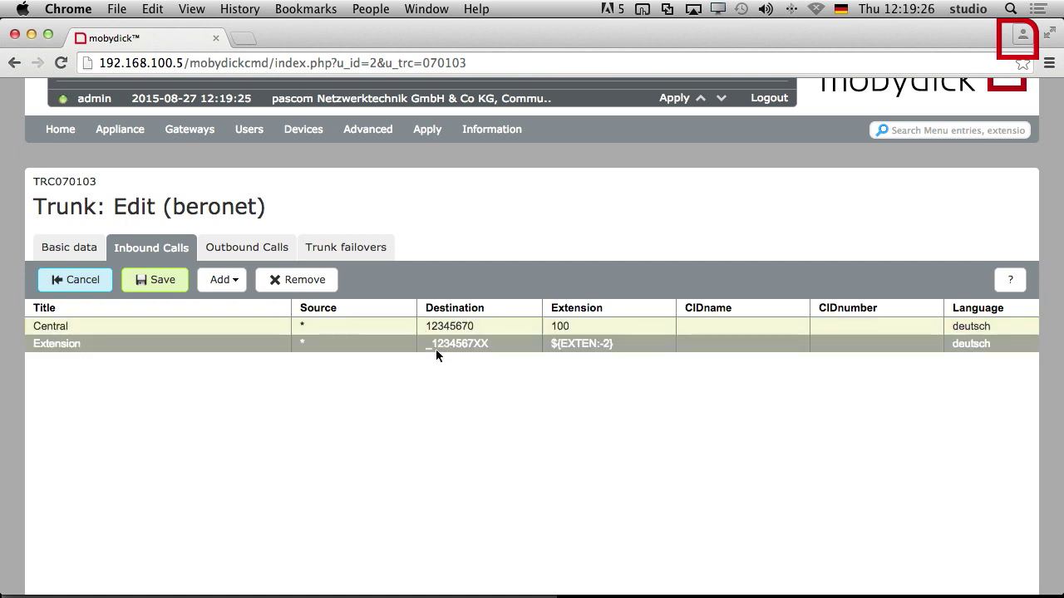
pyautogui.click(483, 348)
pyautogui.click(603, 349)
pyautogui.click(741, 374)
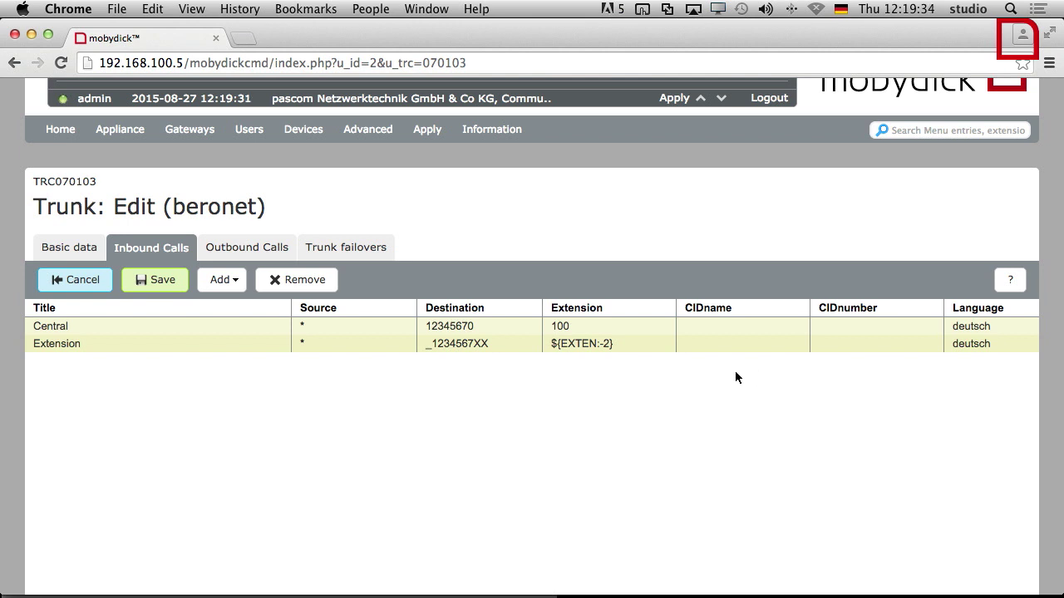
# - Examine the trunk's Standard outbound call rule, including its prefix and caller ID number settings
pyautogui.click(237, 249)
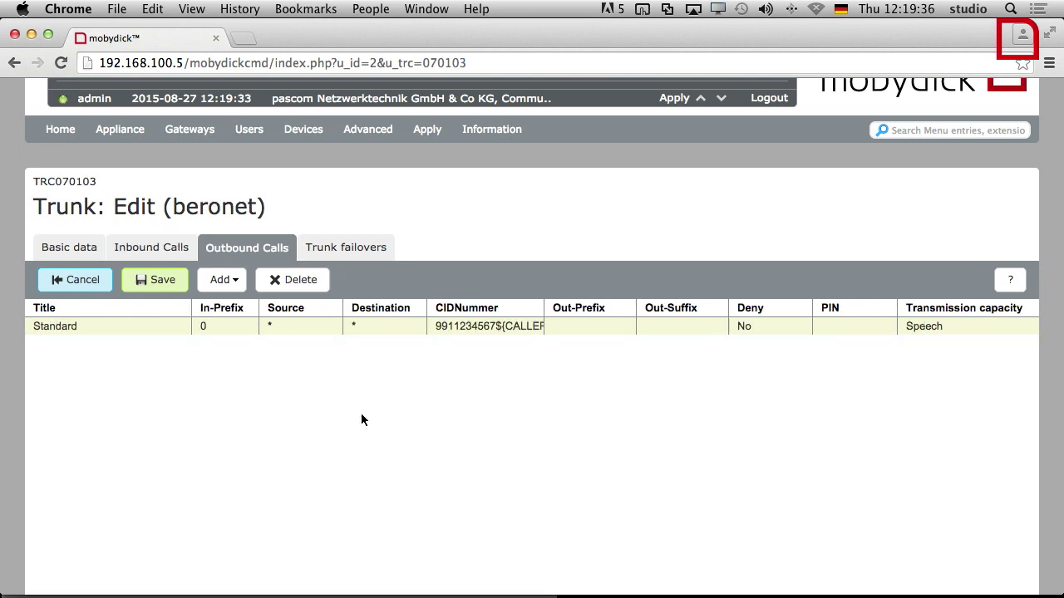
pyautogui.click(111, 333)
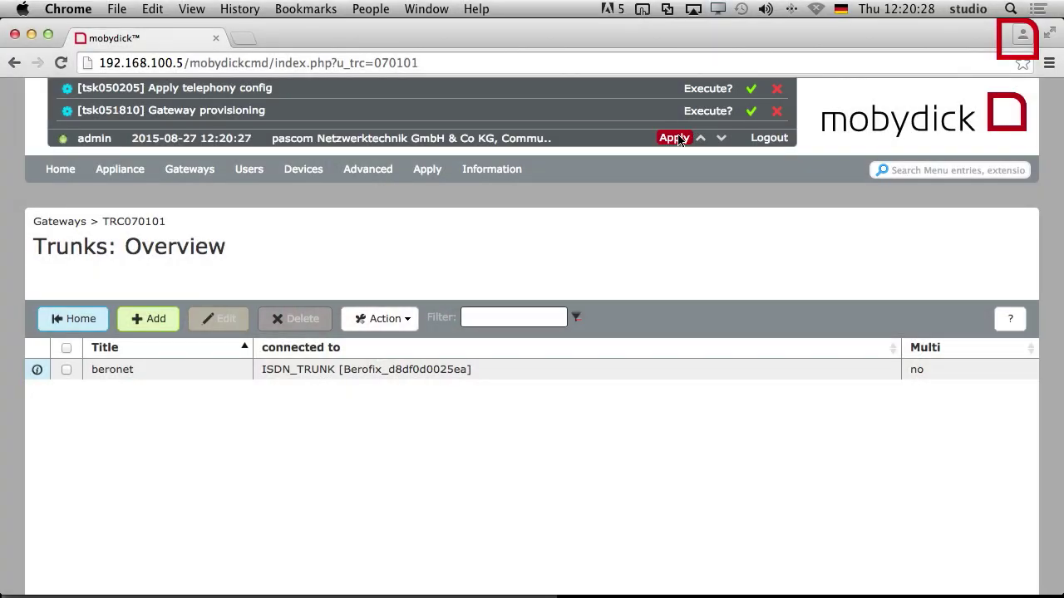
# - Apply the pending telephony config and gateway provisioning tasks
pyautogui.click(674, 138)
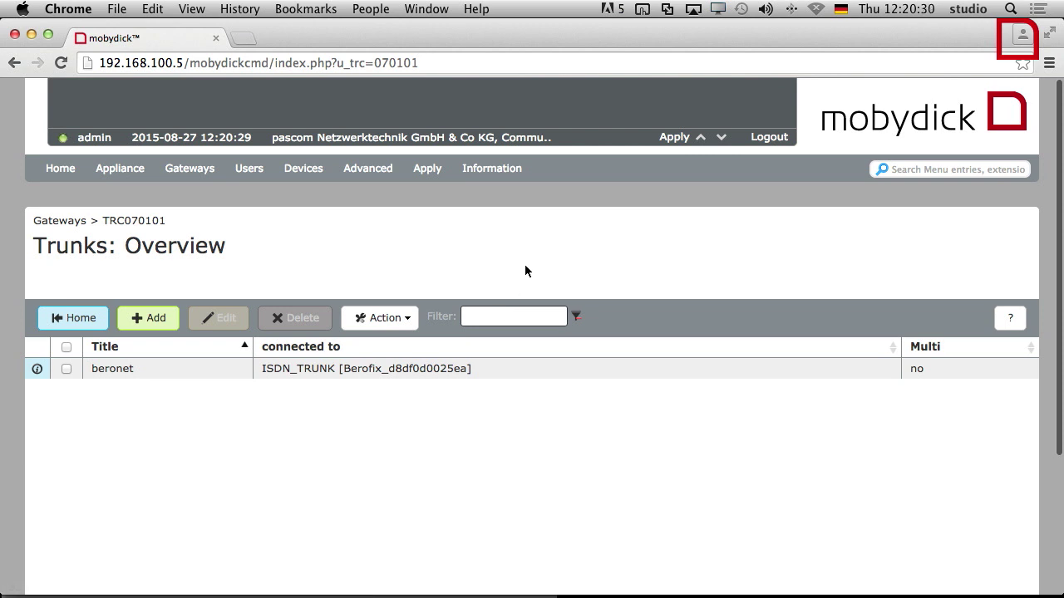